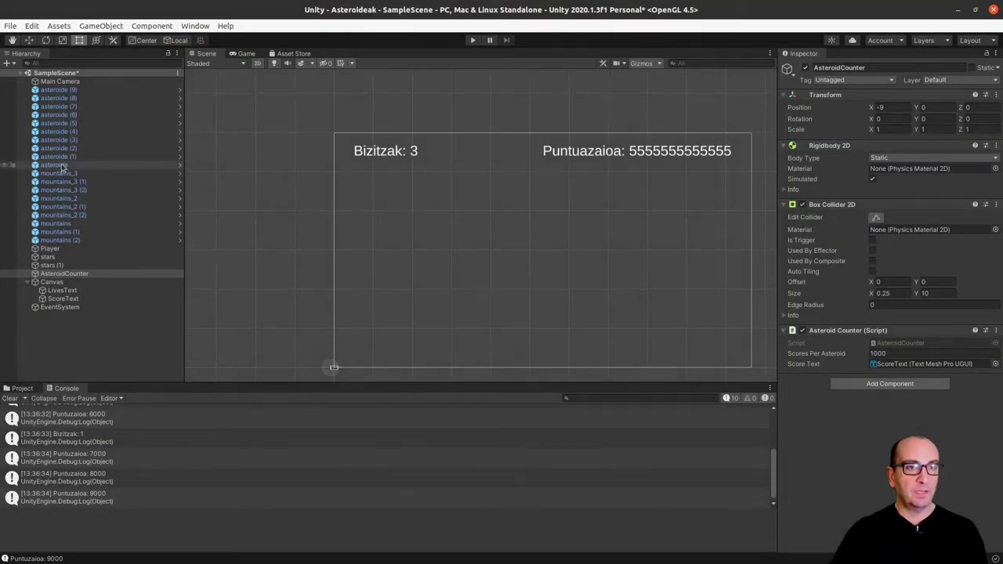
Step: Select the asteroide object and frame it in the Scene view to show its controller speed of 3
click(58, 165)
key(f)
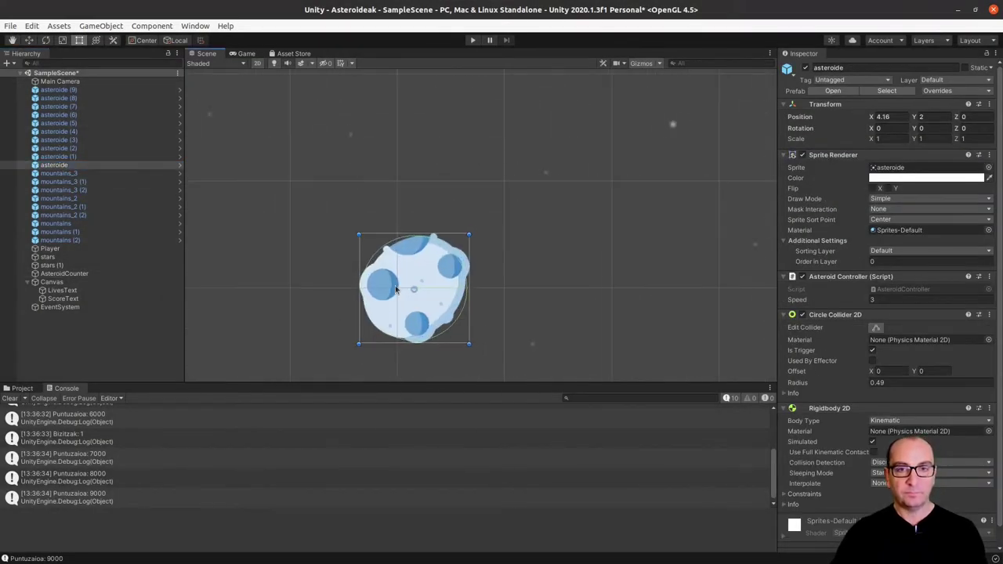
Step: Select and frame stars (1), then zoom and pan to review its Scroller speed 0.5 across the whole level
click(51, 265)
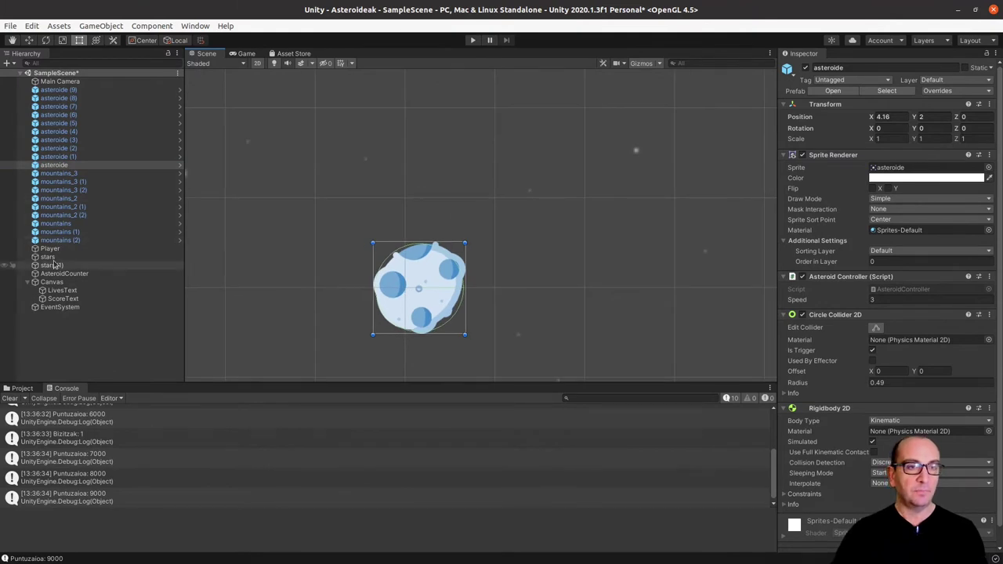
key(f)
scroll(314, 267, up, 4)
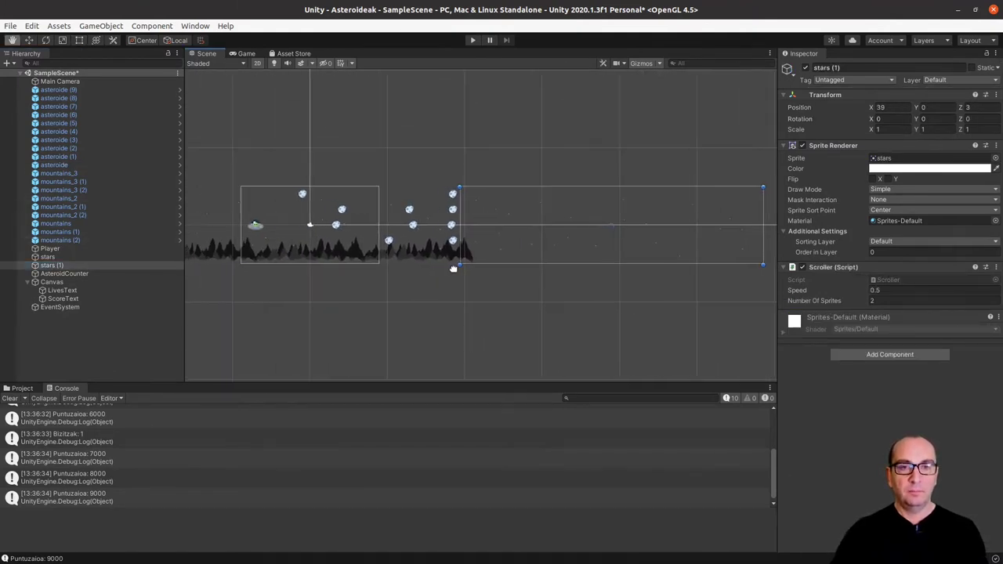
scroll(292, 259, up, 1)
scroll(295, 260, up, 2)
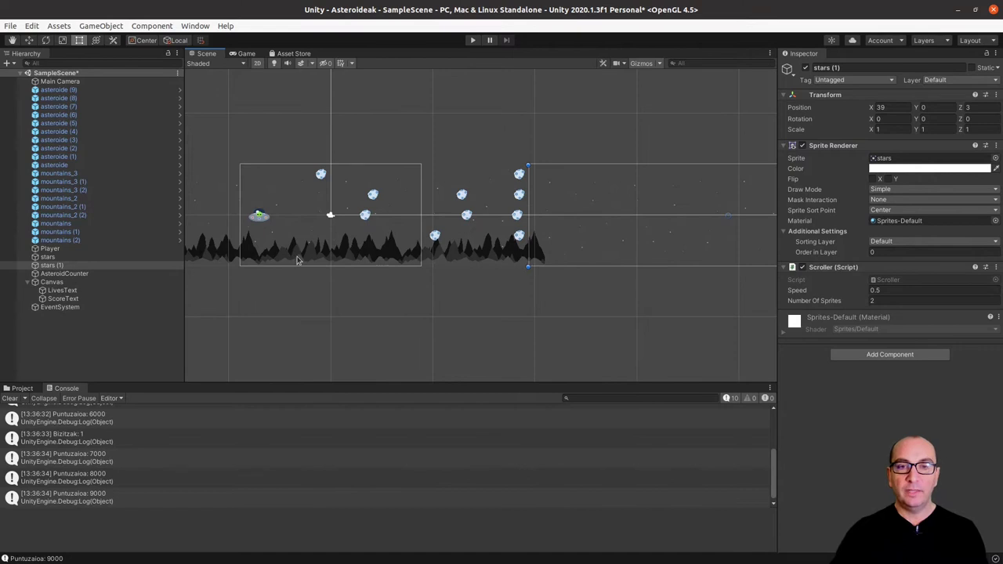
middle_drag(299, 291, 394, 303)
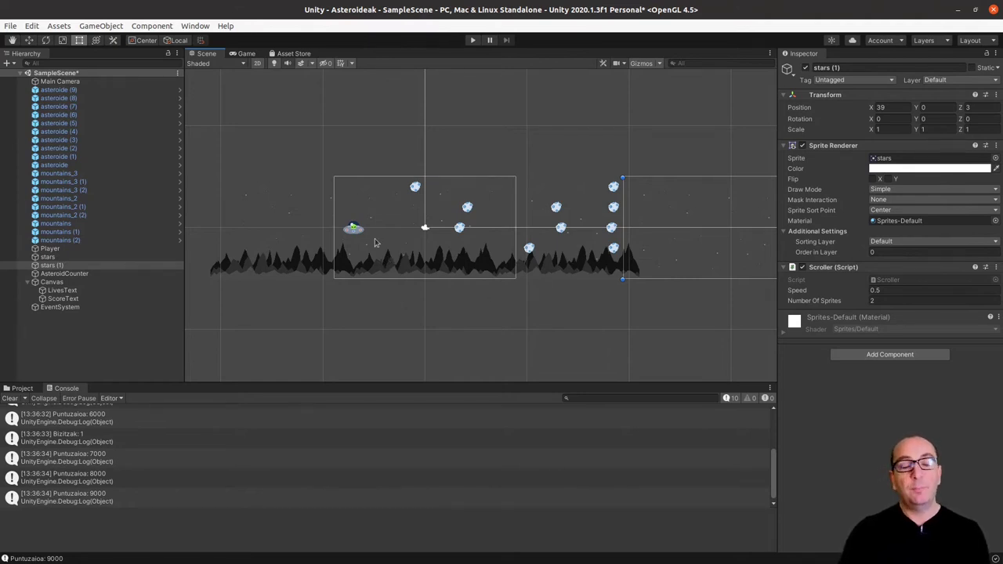
click(12, 28)
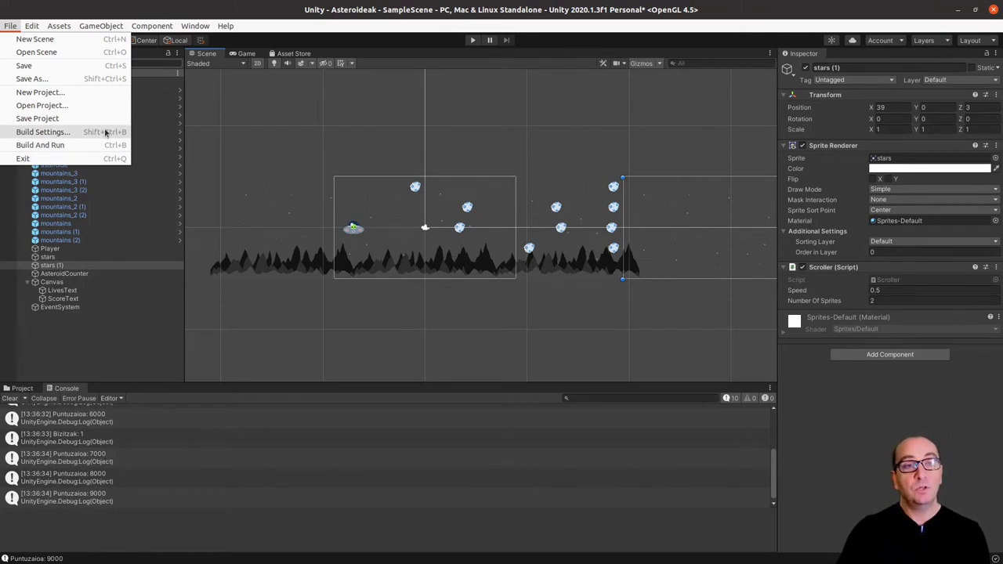
Step: Open Build Settings, showing SampleScene and the Linux x86_64 standalone target, and move the window aside
click(105, 133)
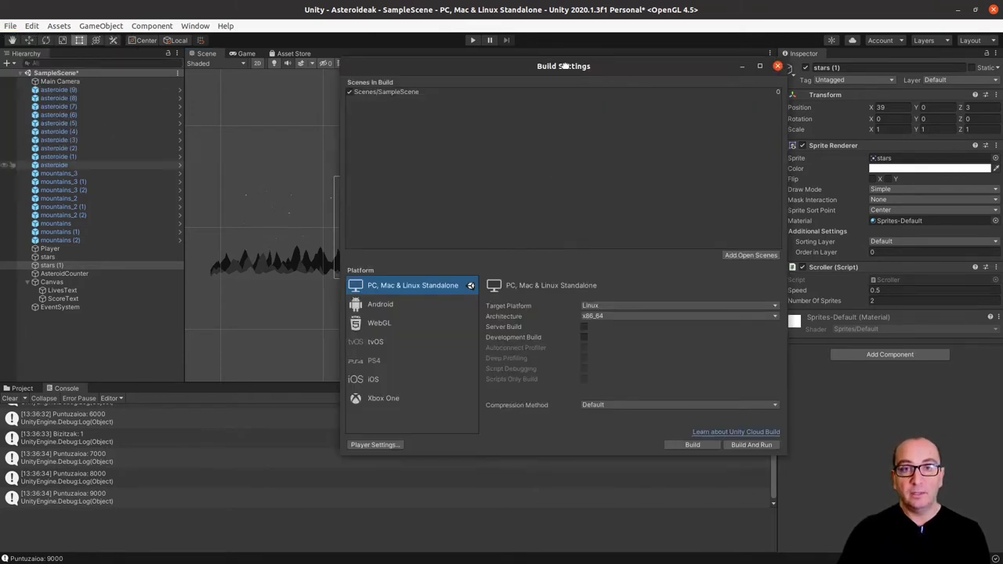
drag(561, 75, 376, 81)
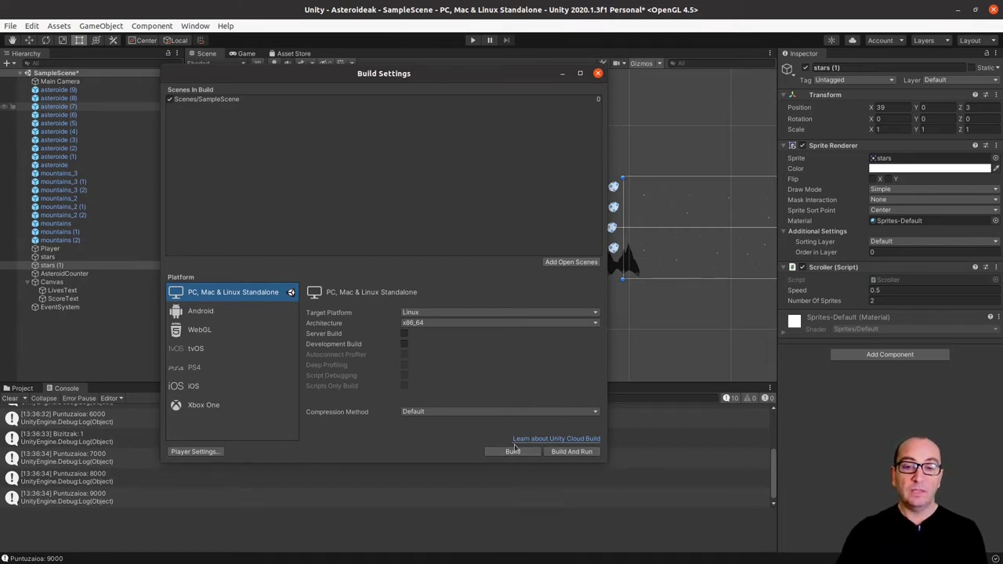
Step: Start Build And Run, create and enter a new Builds folder, and name the build Asteroideak_v0.1
click(561, 454)
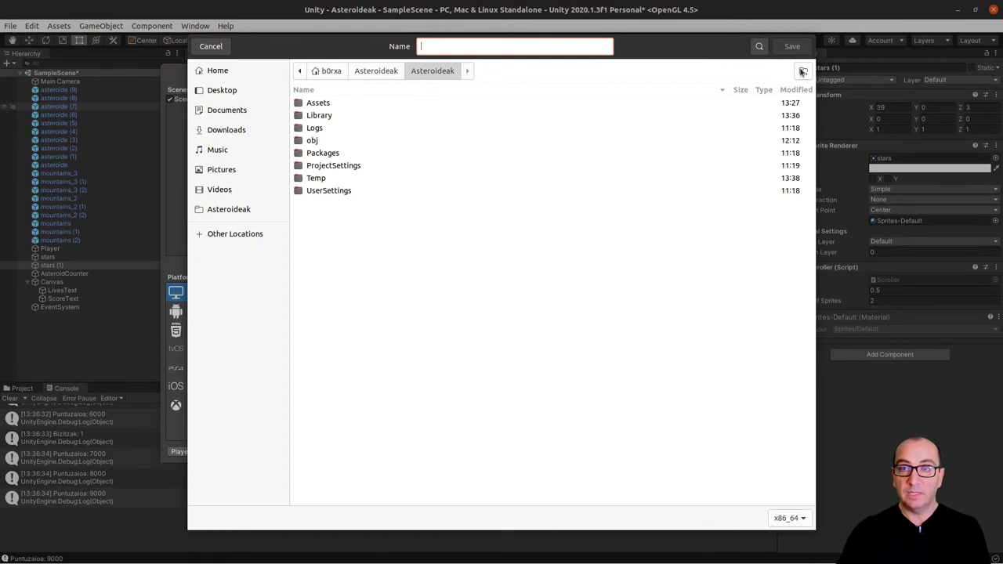
click(804, 70)
text(B)
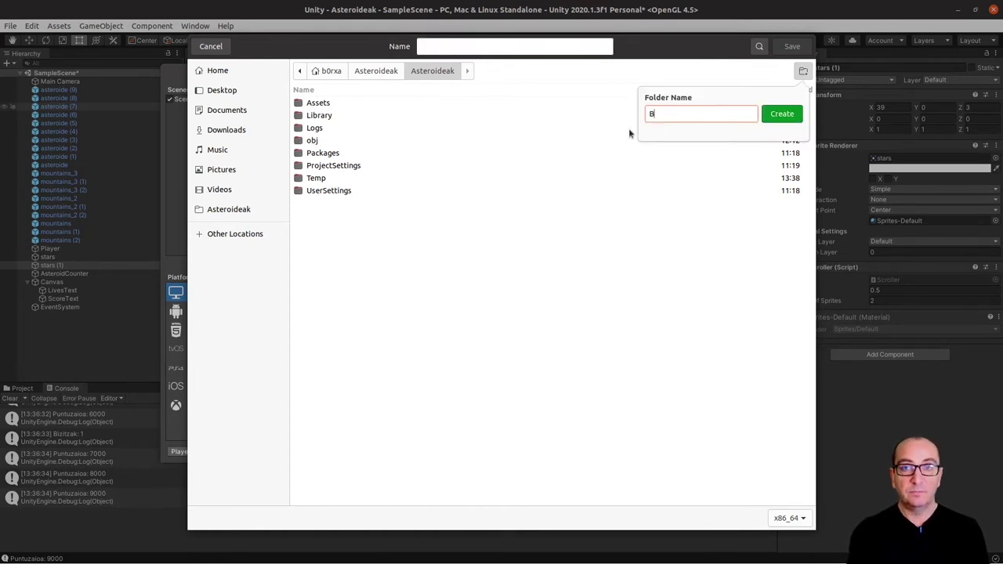
text(iluilds)
key(Return)
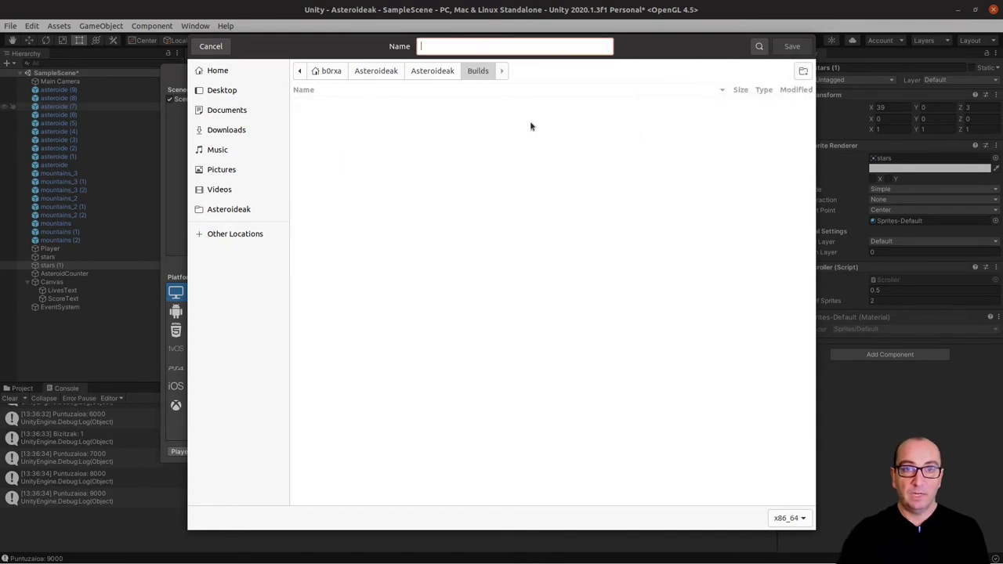
text(Asteroideak_v0.1)
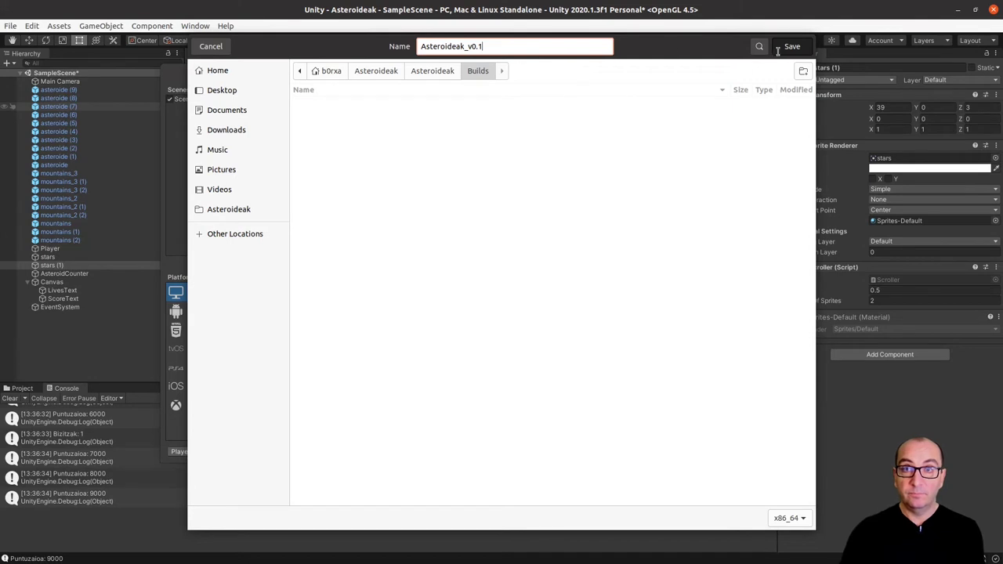
Step: Save the build into Builds and let it finish, launching the game full screen
key(Return)
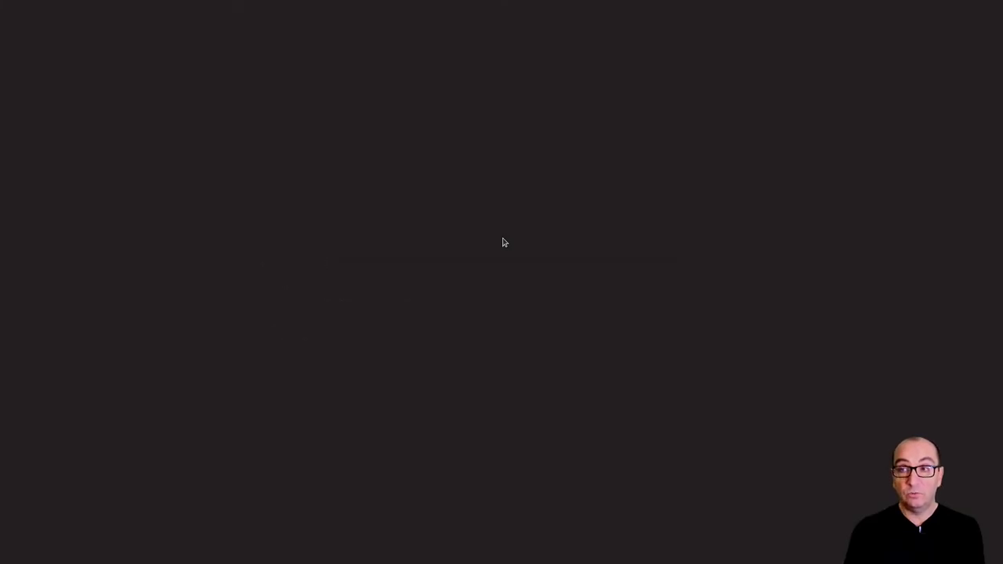
key(Down)
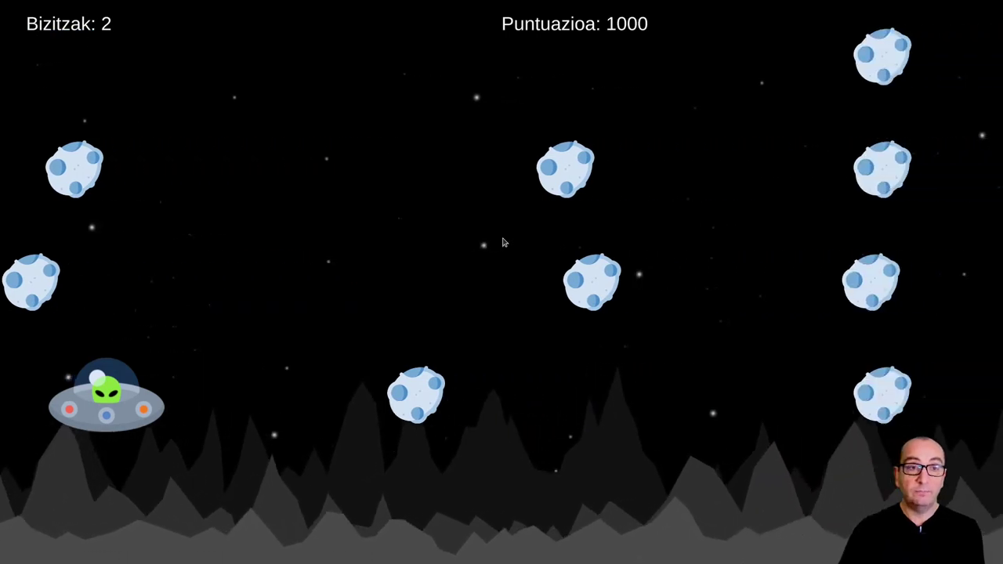
Step: Fly the UFO between asteroids until lives reach 0 at score 8000, then quit with Alt+F4
key(Up)
key(Up)
key(Up)
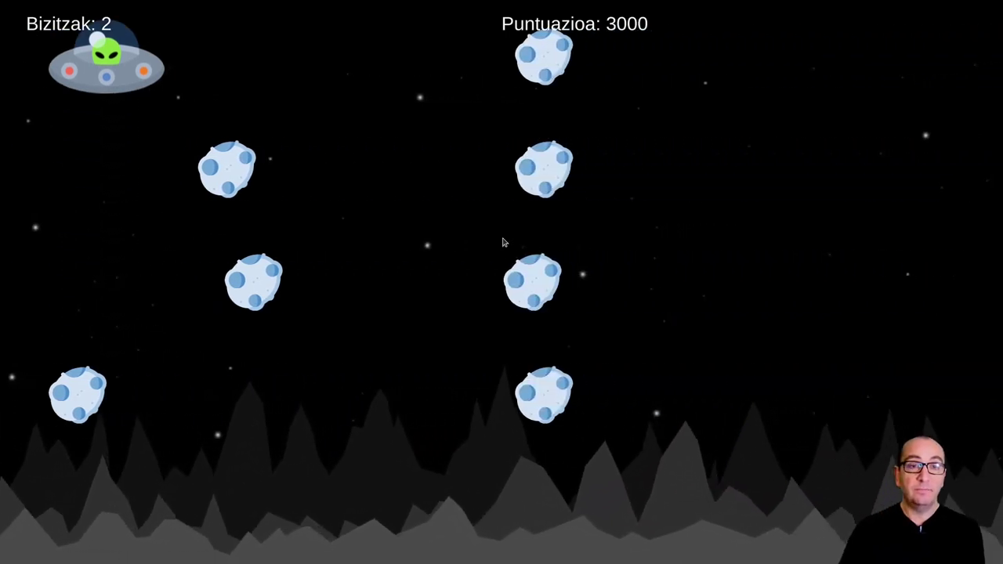
key(Down)
key(Down)
key(Down)
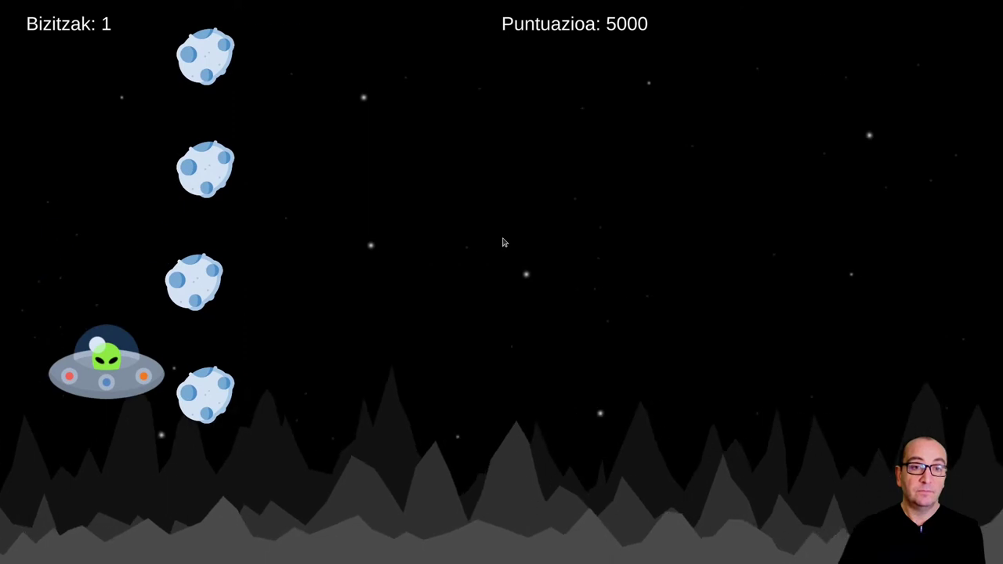
key(Up)
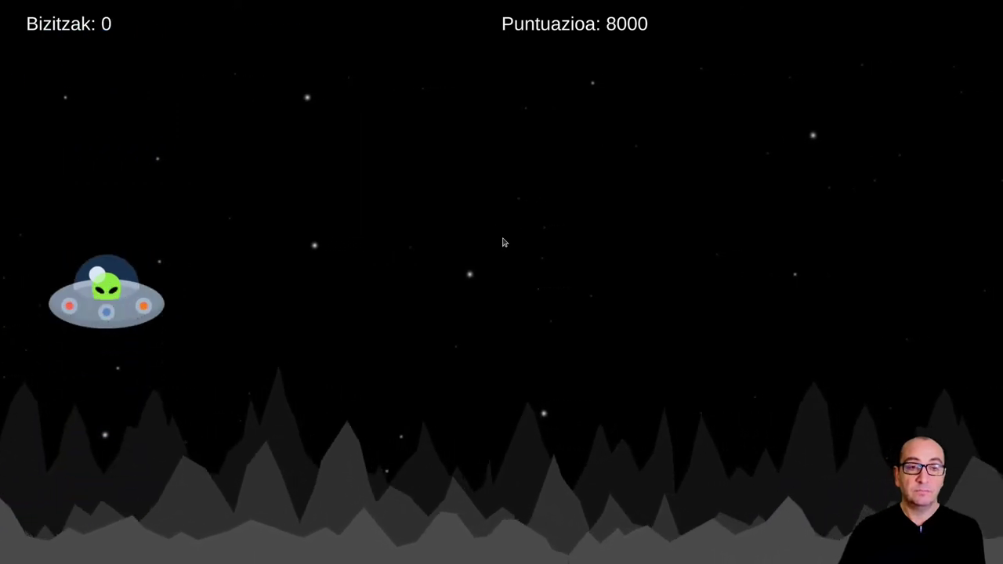
key(Up)
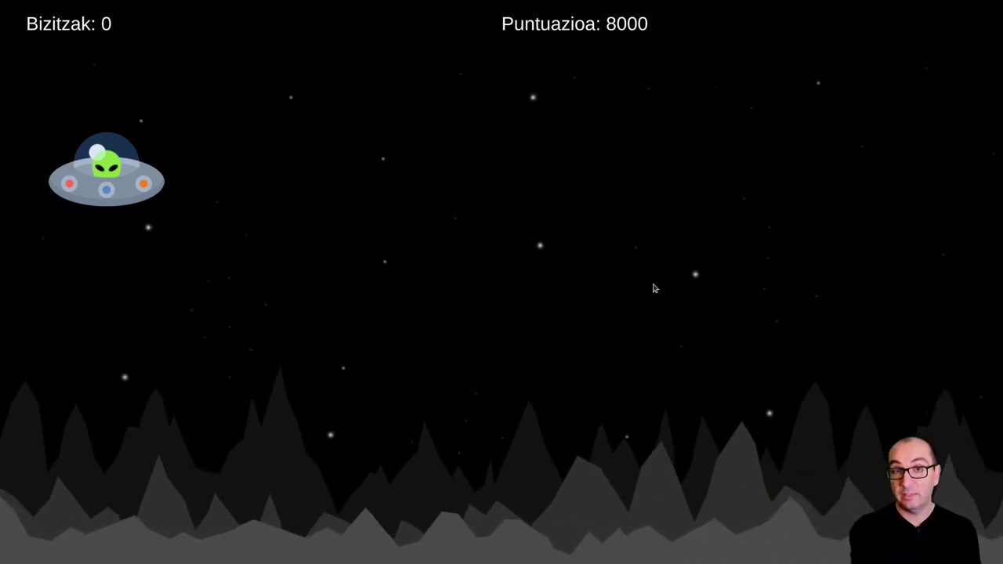
key(alt+F4)
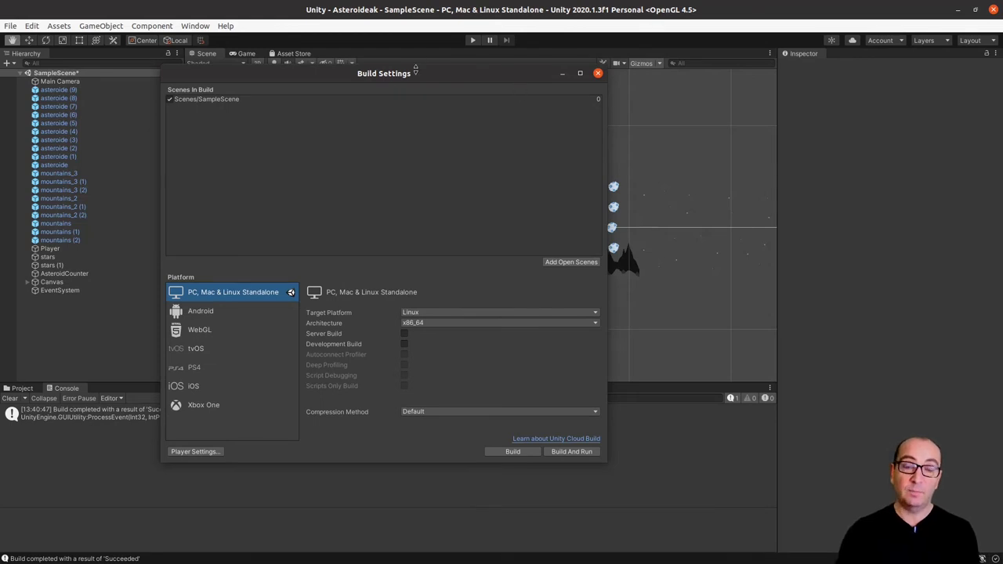
Step: Nudge the Build Settings window and close it, returning to the SampleScene editor view
drag(416, 69, 427, 60)
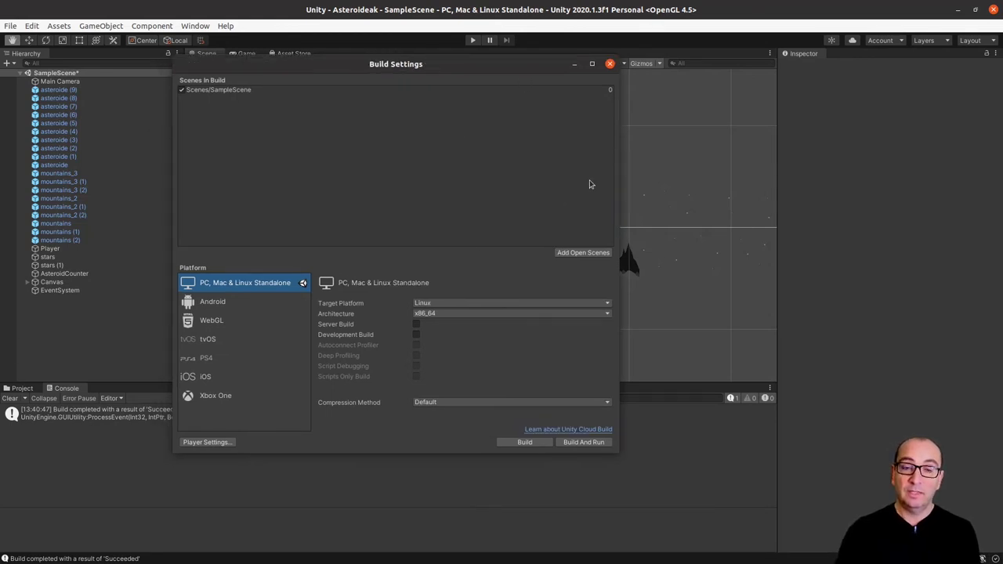
click(611, 64)
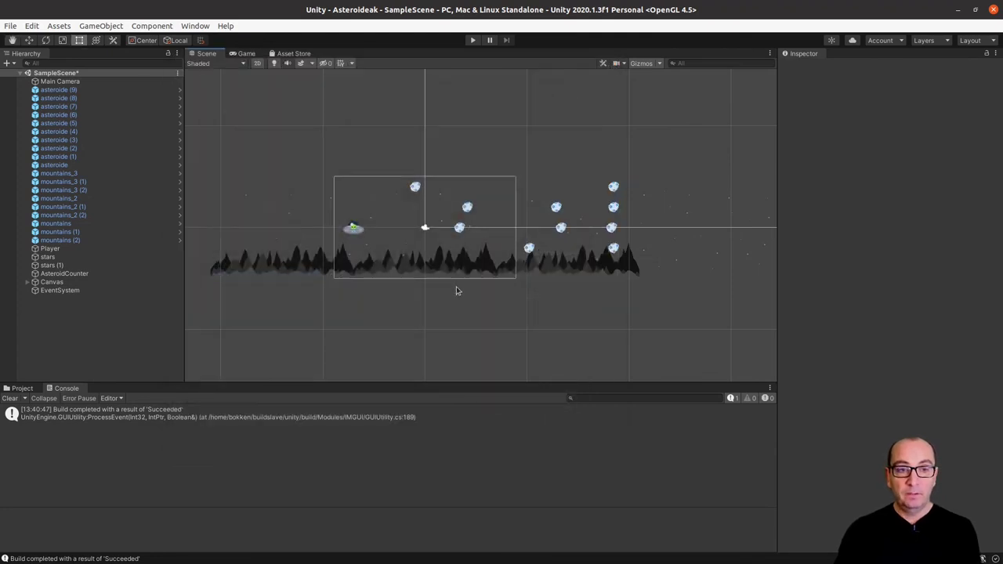